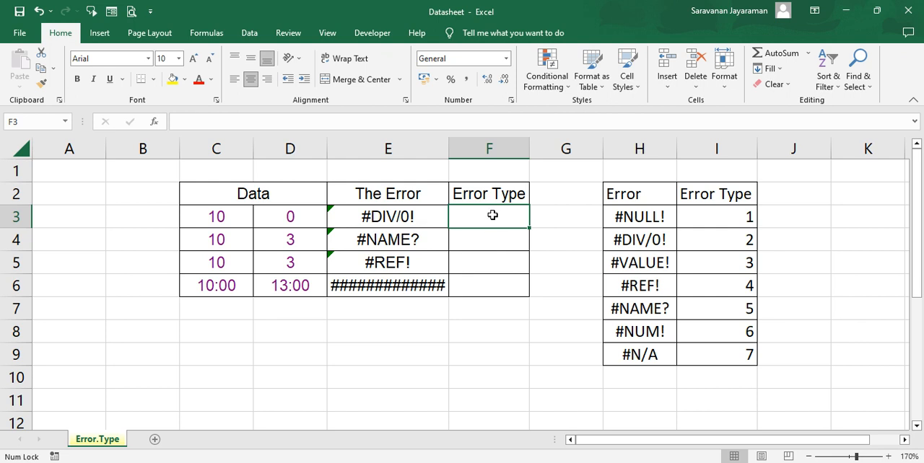
Enter the formula =ERROR.TYPE(E3) in cell F3 for the first error in the table
{"action": "type", "text": "="}
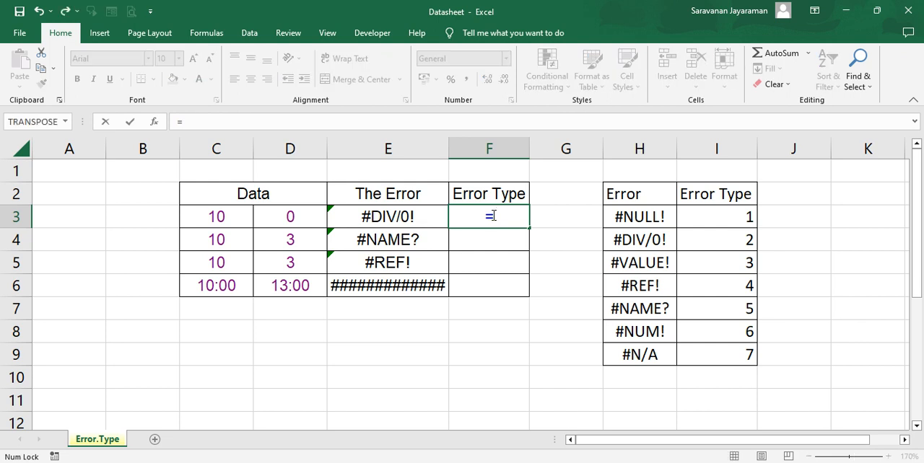
{"action": "type", "text": "err"}
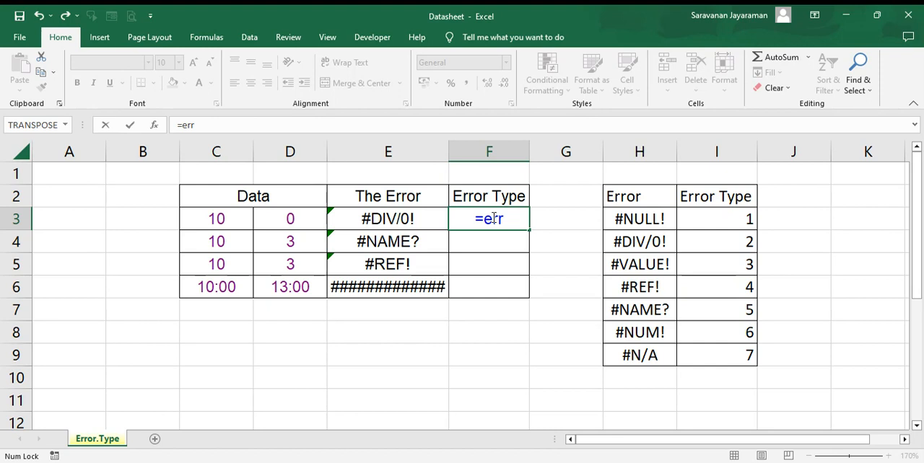
{"action": "key", "text": "Tab"}
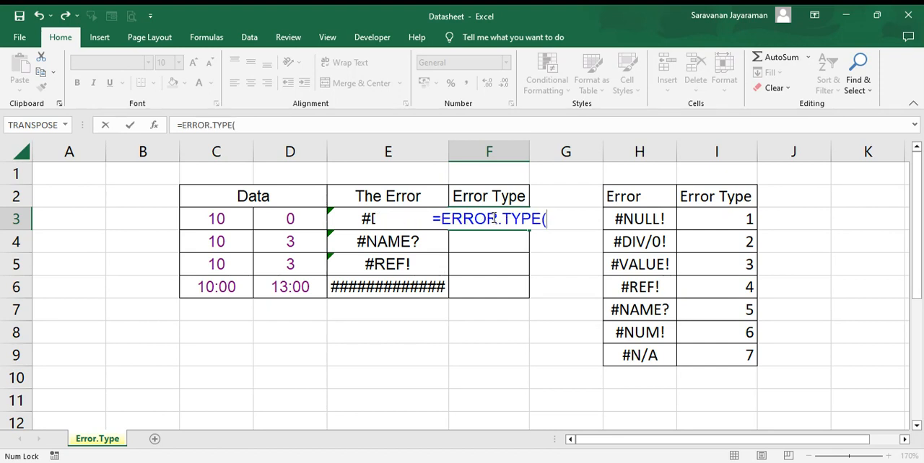
{"action": "left_click", "coordinate": [336, 220]}
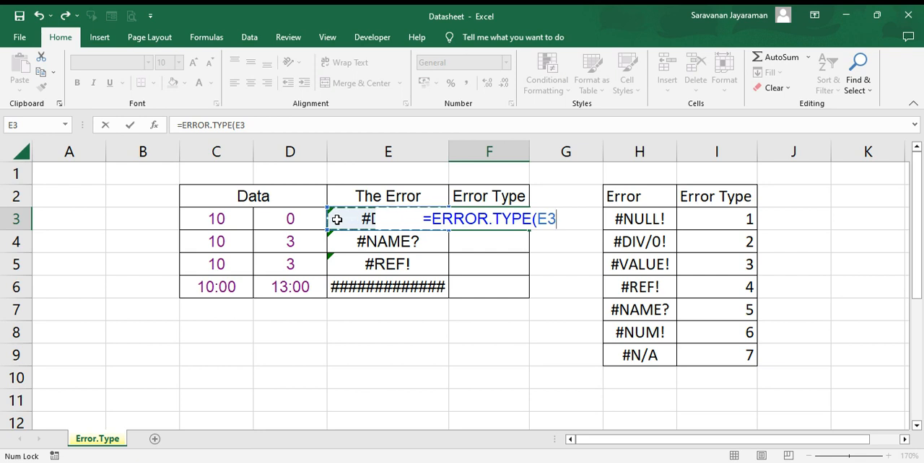
{"action": "key", "text": "Return"}
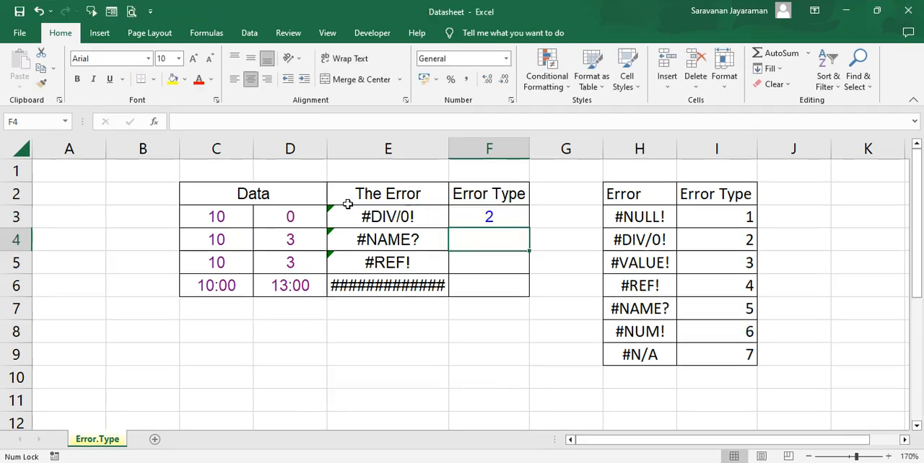
{"action": "left_click", "coordinate": [500, 217]}
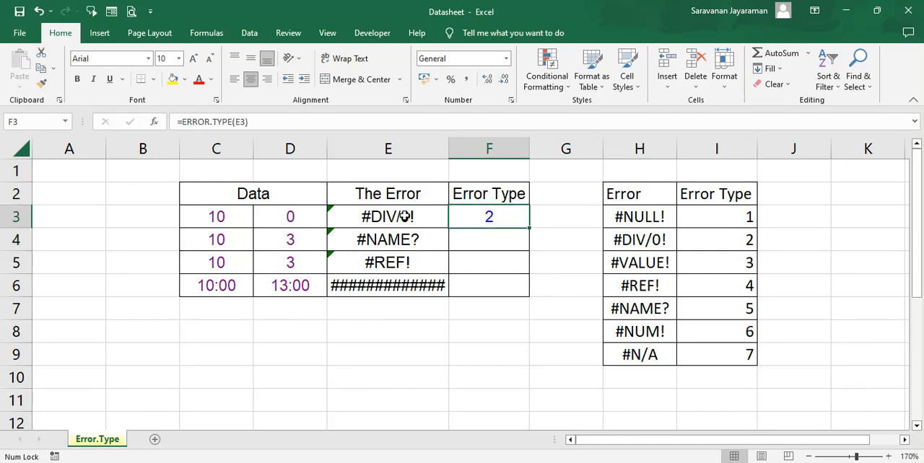
Inspect the source formulas in E3 and E4, and fill the ERROR.TYPE formula from F3 down into F4
{"action": "left_click", "coordinate": [350, 218]}
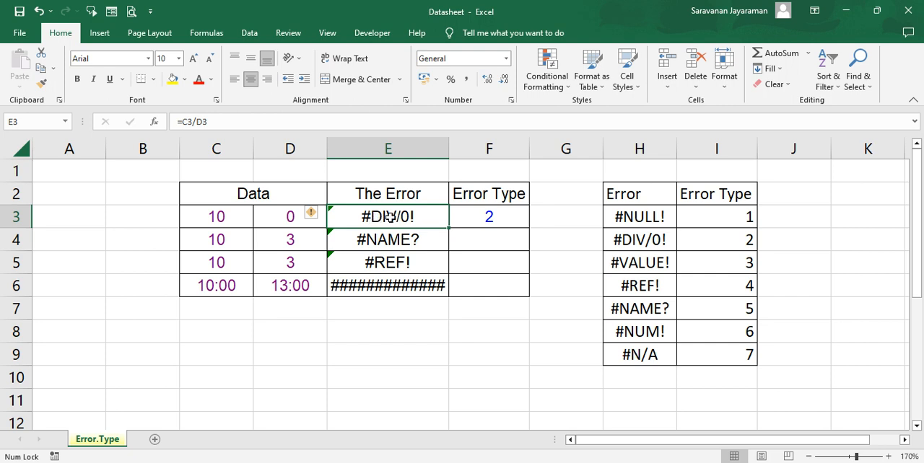
{"action": "left_click", "coordinate": [490, 240]}
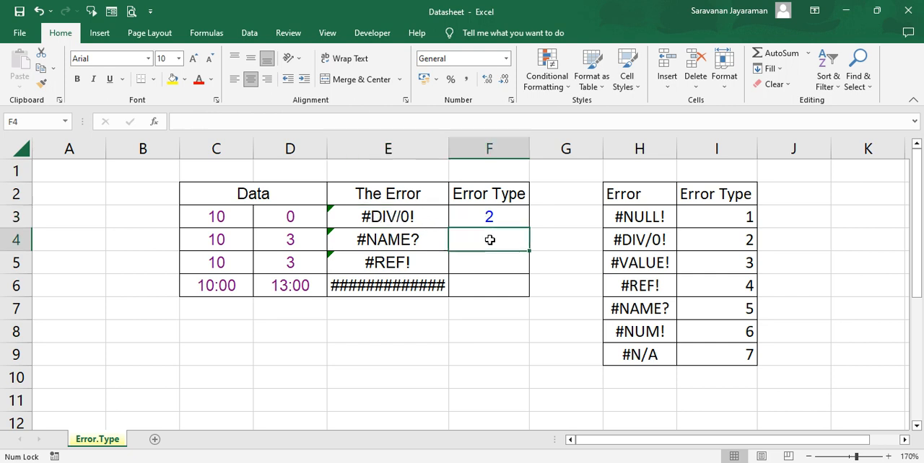
{"action": "left_click", "coordinate": [396, 244]}
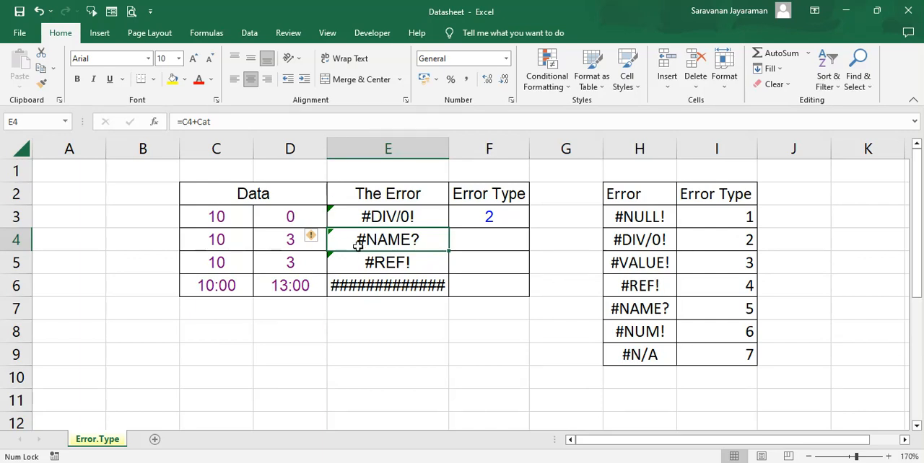
{"action": "left_click", "coordinate": [477, 246]}
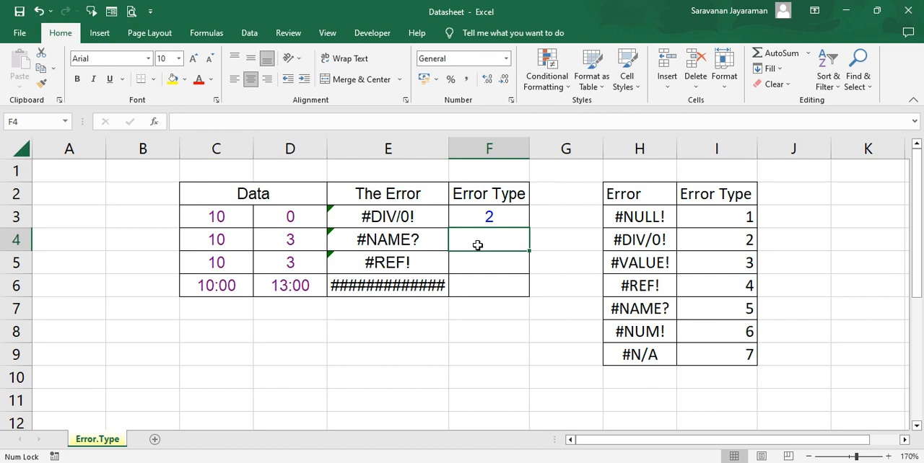
{"action": "key", "text": "ctrl+d"}
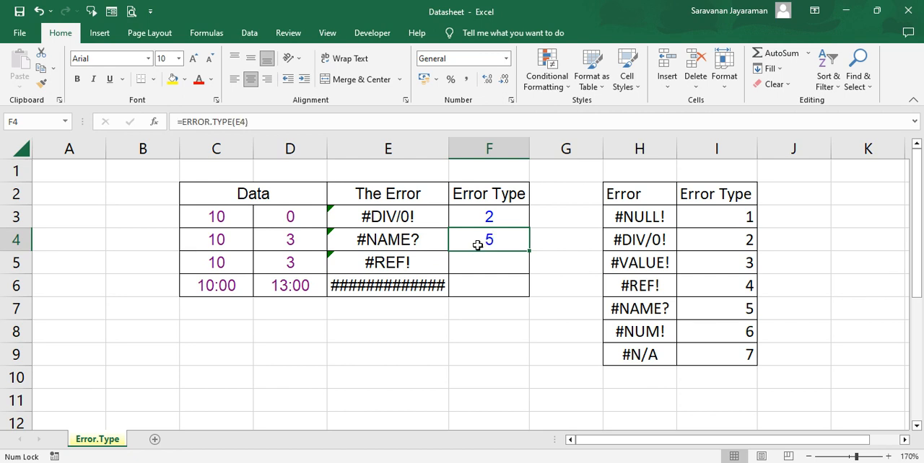
Inspect the #REF! formula in E5 and fill the ERROR.TYPE formula from F4 down into F5
{"action": "key", "text": "Down"}
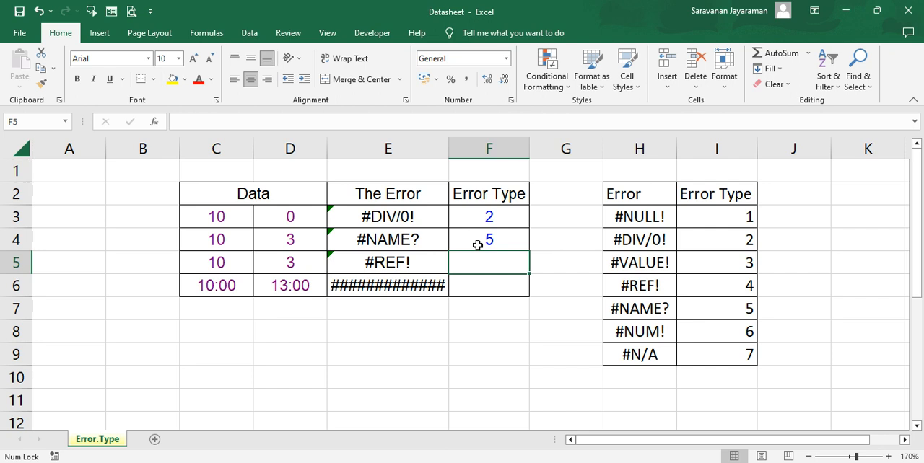
{"action": "key", "text": "Left"}
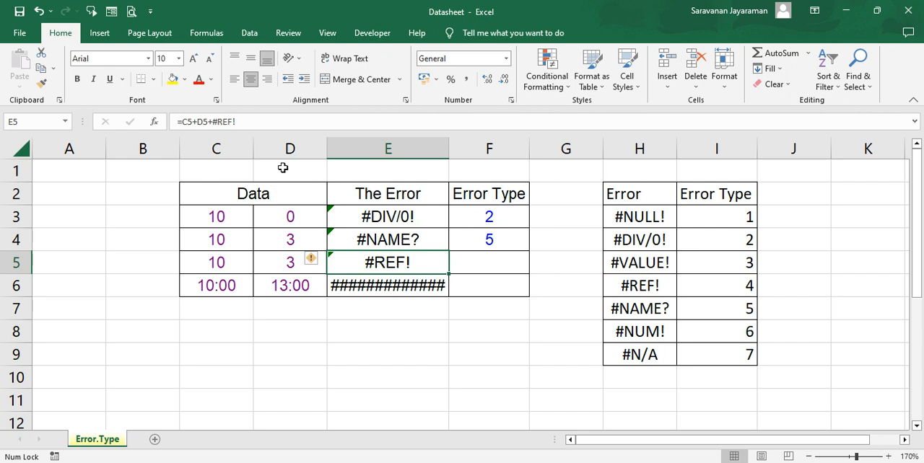
{"action": "left_click", "coordinate": [212, 169]}
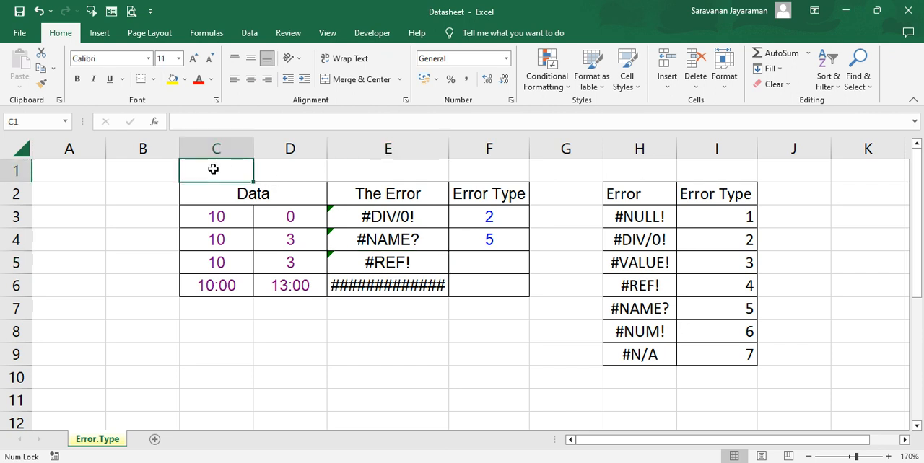
{"action": "left_click", "coordinate": [368, 261]}
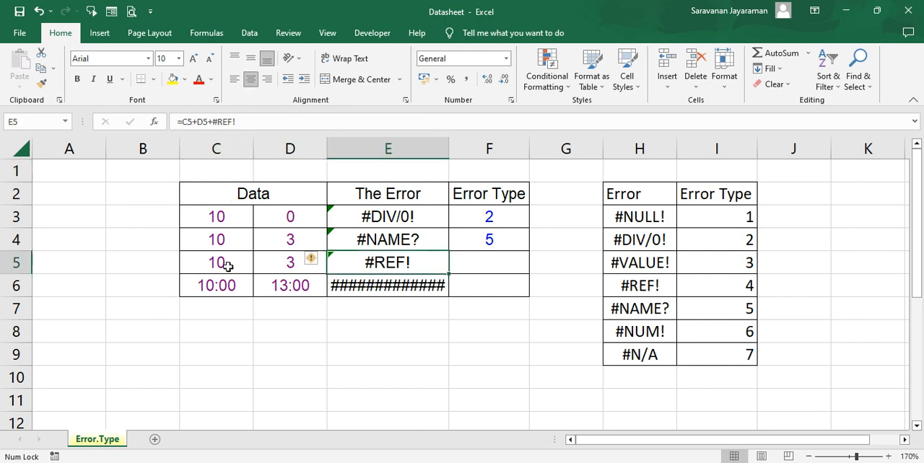
{"action": "left_click", "coordinate": [217, 172]}
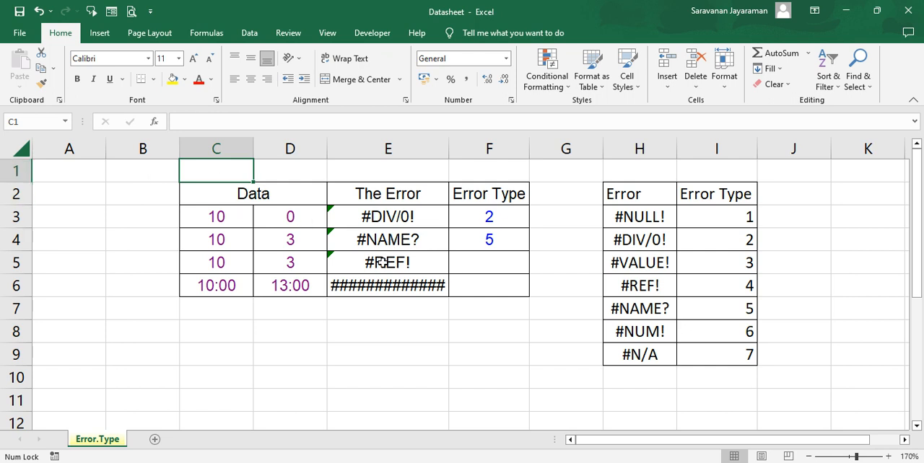
{"action": "left_click", "coordinate": [383, 263]}
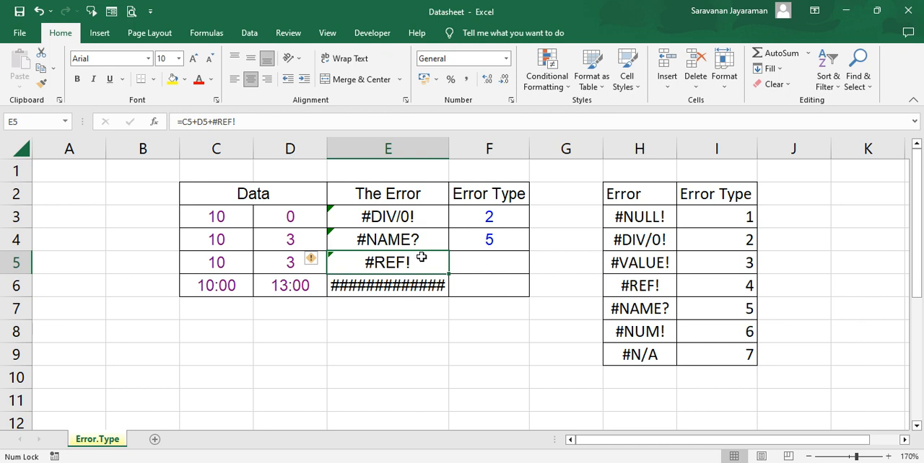
{"action": "left_click", "coordinate": [462, 258]}
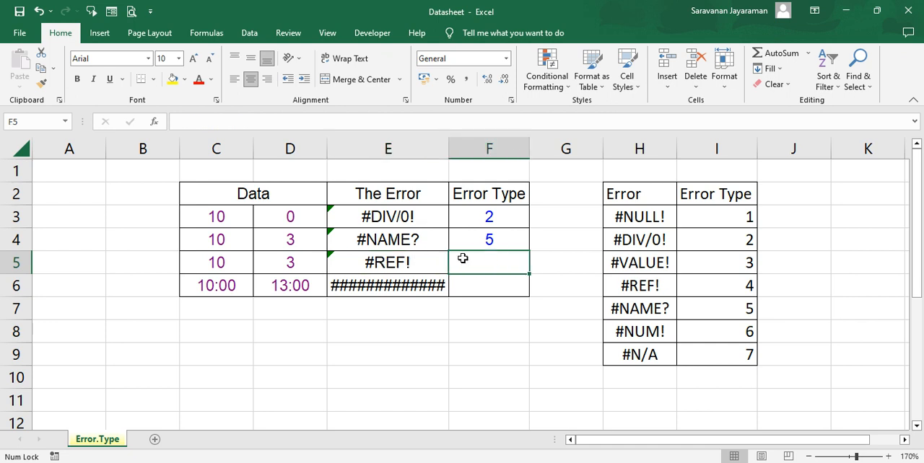
{"action": "key", "text": "ctrl+d"}
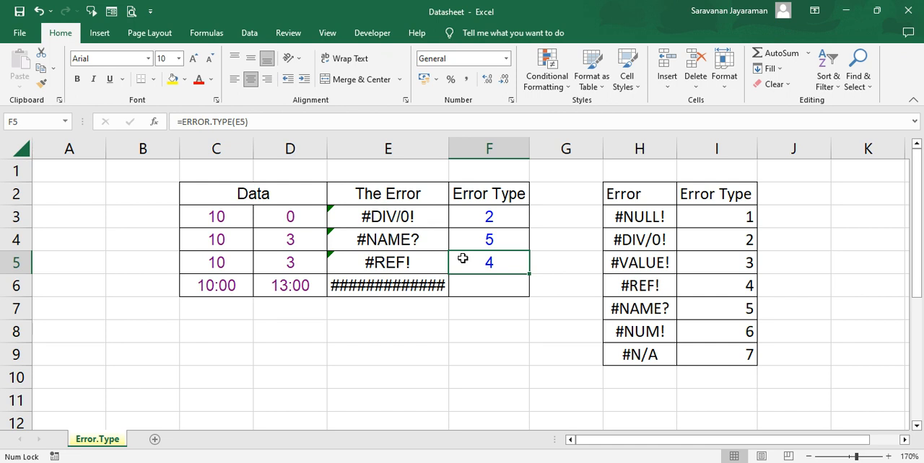
Inspect the time values in C6 and D6 and their subtraction in E6, and fill the ERROR.TYPE formula down into F6
{"action": "key", "text": "Down"}
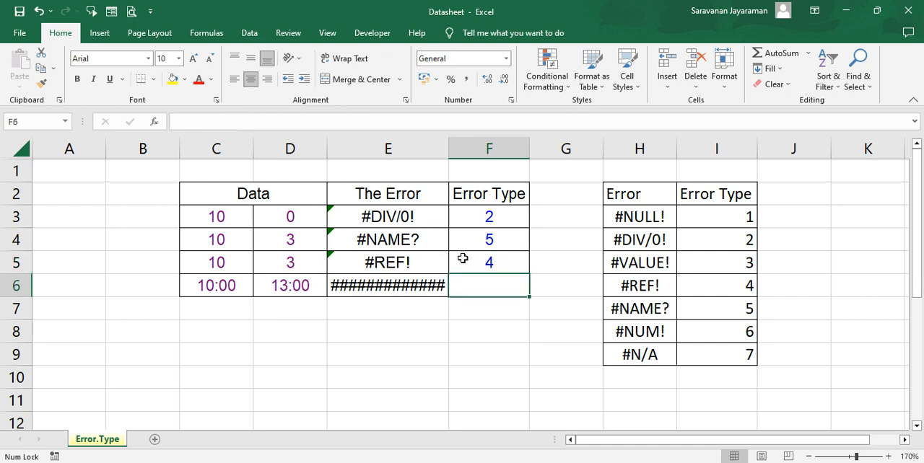
{"action": "left_click", "coordinate": [404, 287]}
{"action": "left_click", "coordinate": [223, 287]}
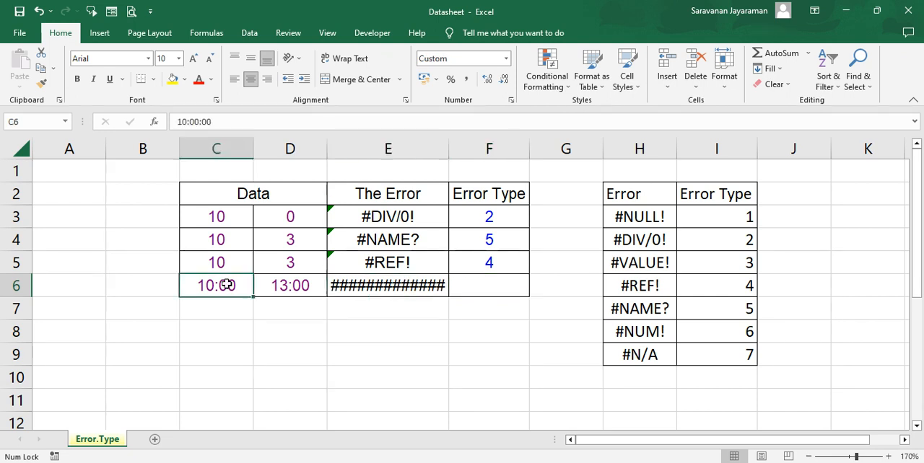
{"action": "left_click", "coordinate": [280, 288]}
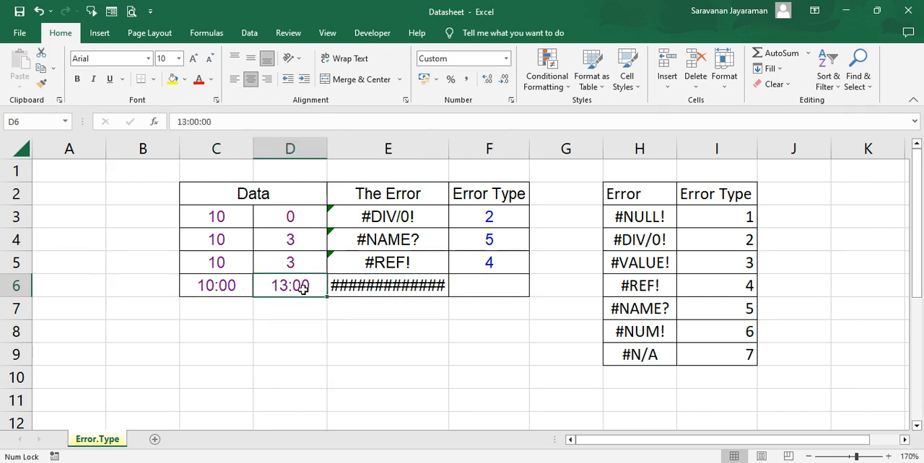
{"action": "left_click", "coordinate": [352, 286]}
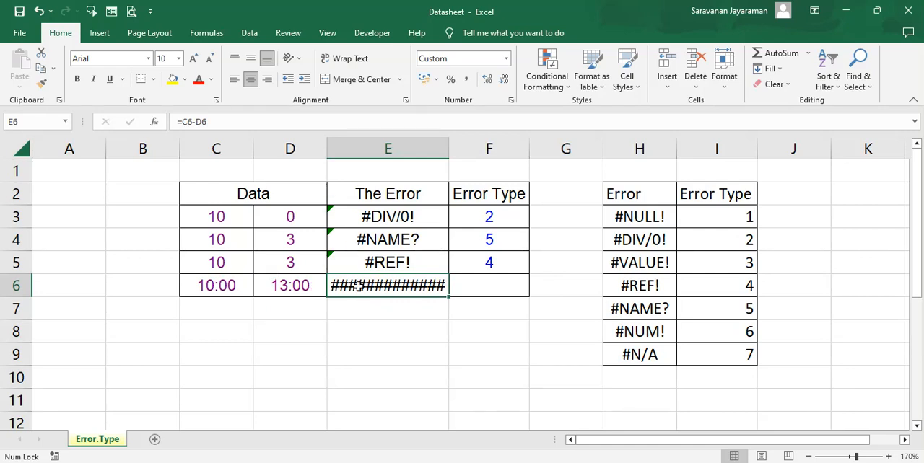
{"action": "mouse_move", "coordinate": [359, 286]}
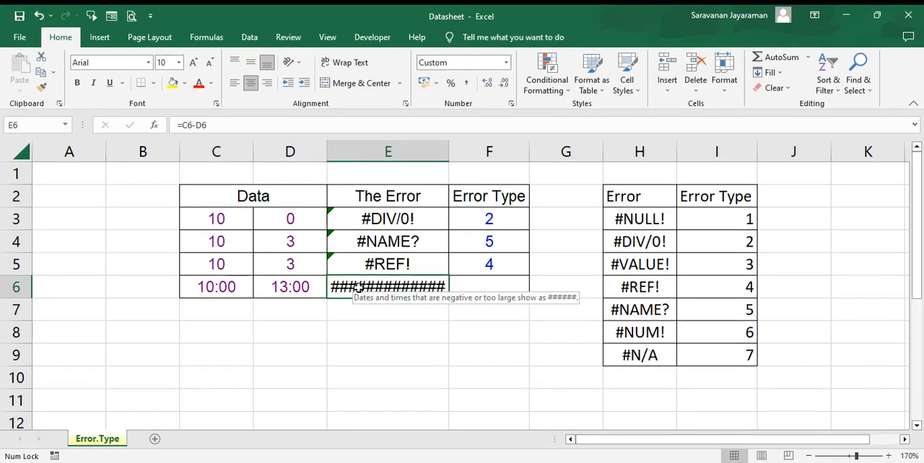
{"action": "left_click", "coordinate": [480, 283]}
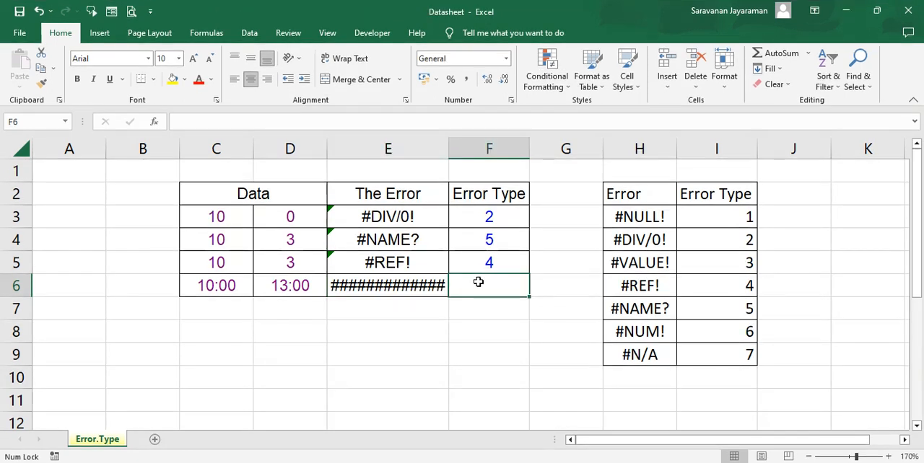
{"action": "left_click", "coordinate": [390, 285]}
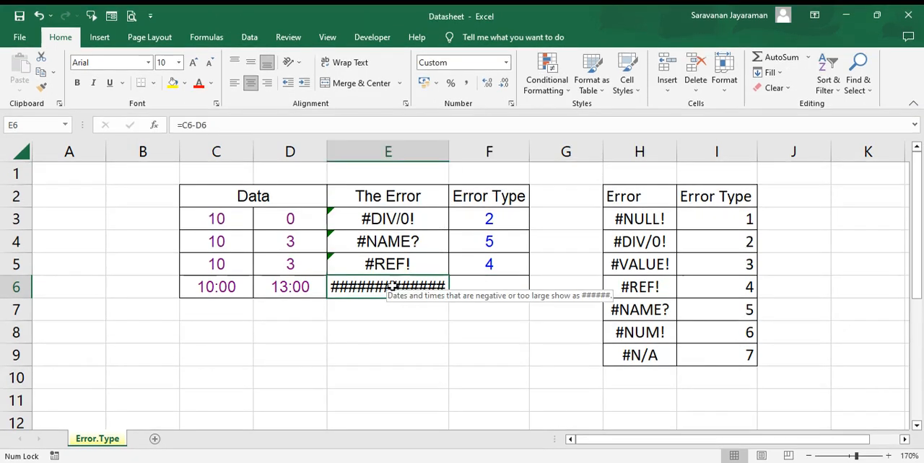
{"action": "key", "text": "Right"}
{"action": "key", "text": "ctrl+d"}
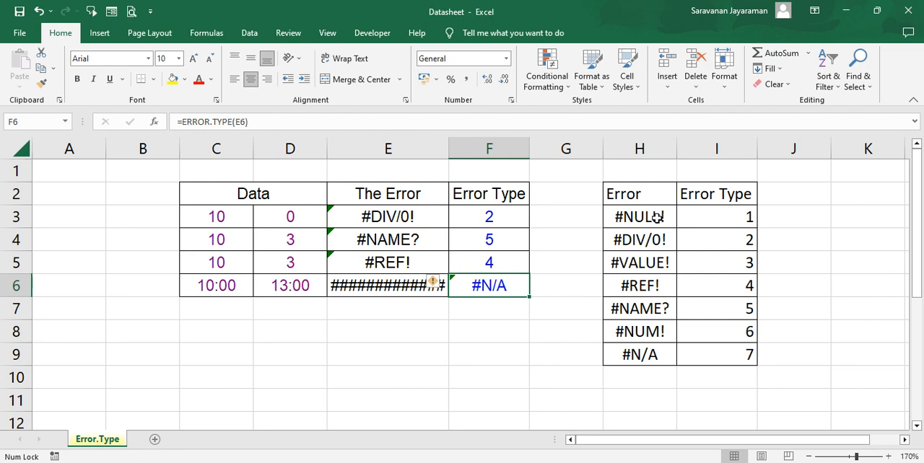
Examine the ERROR.TYPE formula behind each code in the reference table, from I3 through I9
{"action": "left_click", "coordinate": [718, 216]}
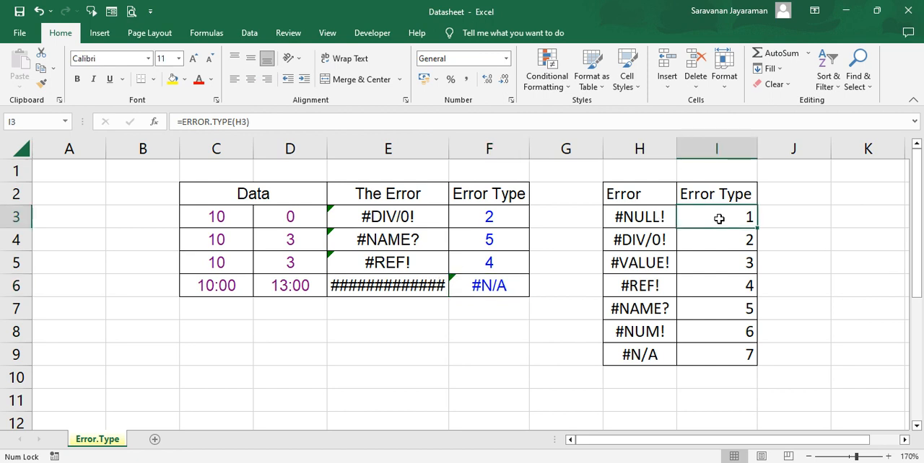
{"action": "left_click", "coordinate": [719, 235]}
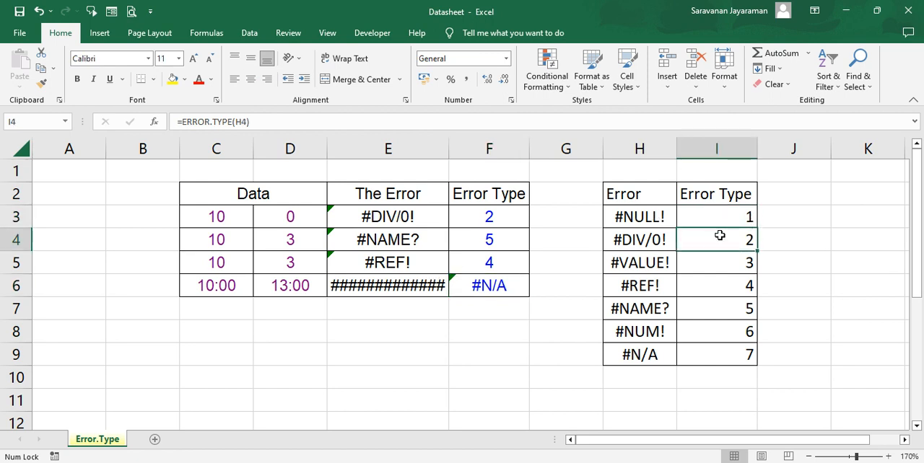
{"action": "key", "text": "Down"}
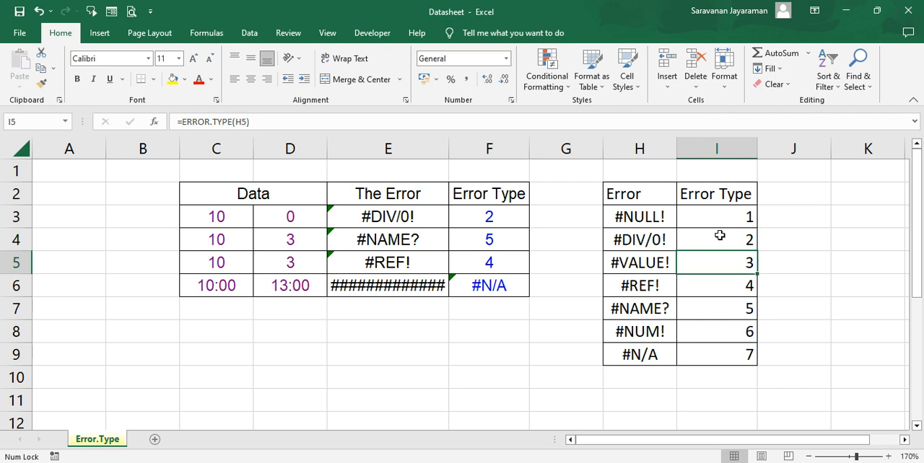
{"action": "key", "text": "Down"}
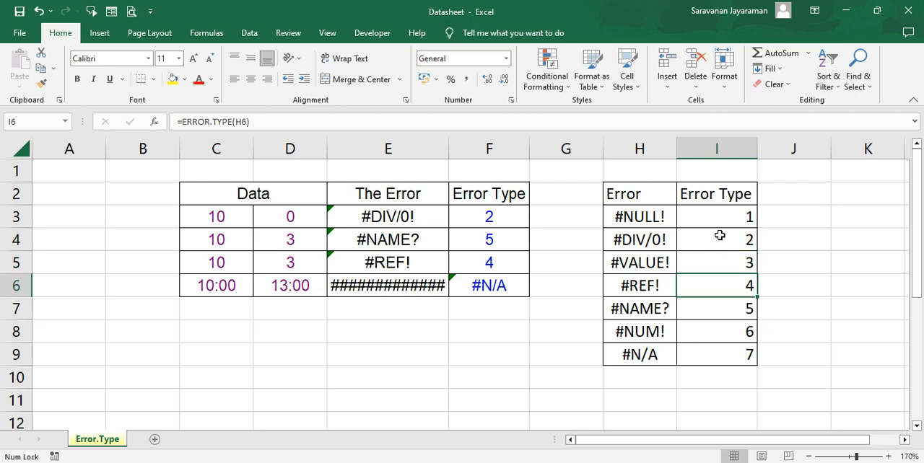
{"action": "key", "text": "Down"}
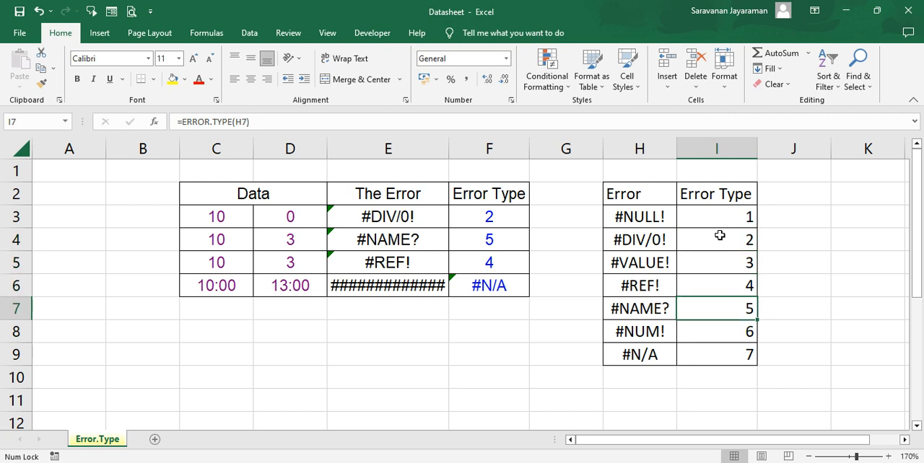
{"action": "key", "text": "Down"}
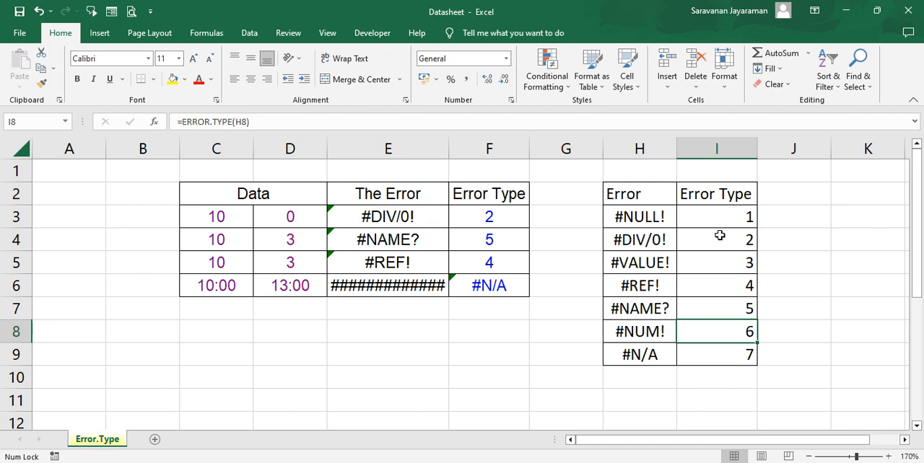
{"action": "key", "text": "Down"}
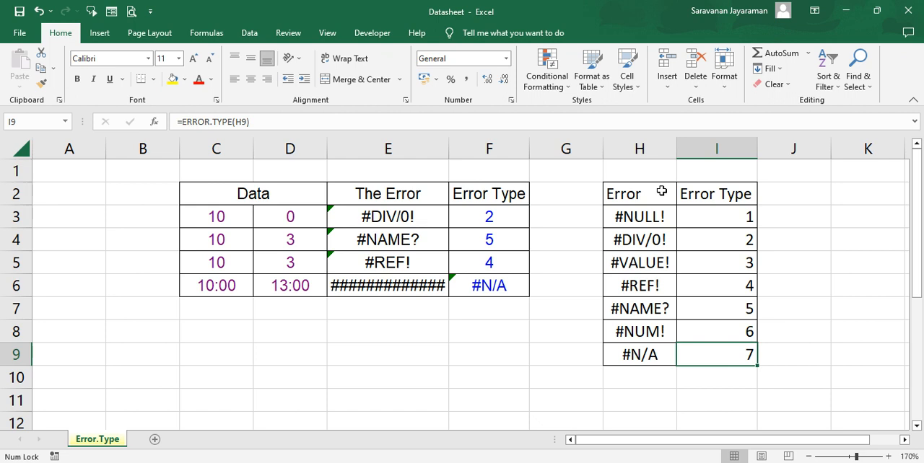
Review the ERROR.TYPE formulas in F4 and F3, showing the cell reference used by F3 without changing it
{"action": "left_click", "coordinate": [493, 240]}
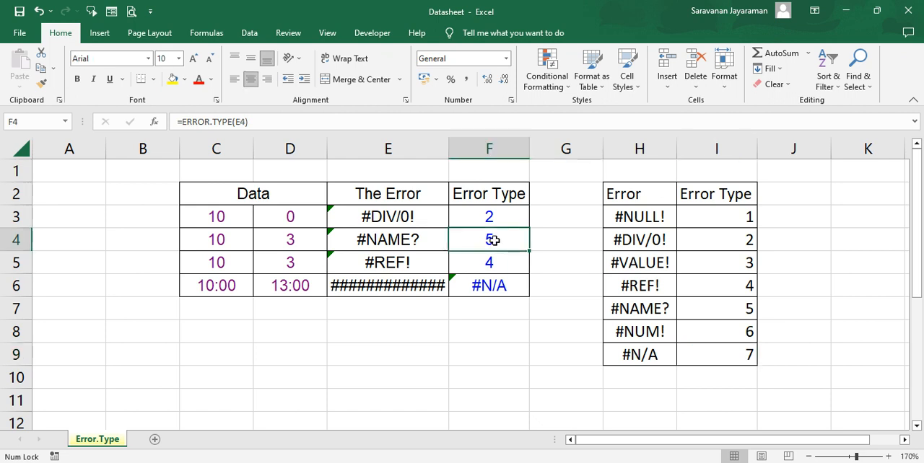
{"action": "left_click", "coordinate": [495, 218]}
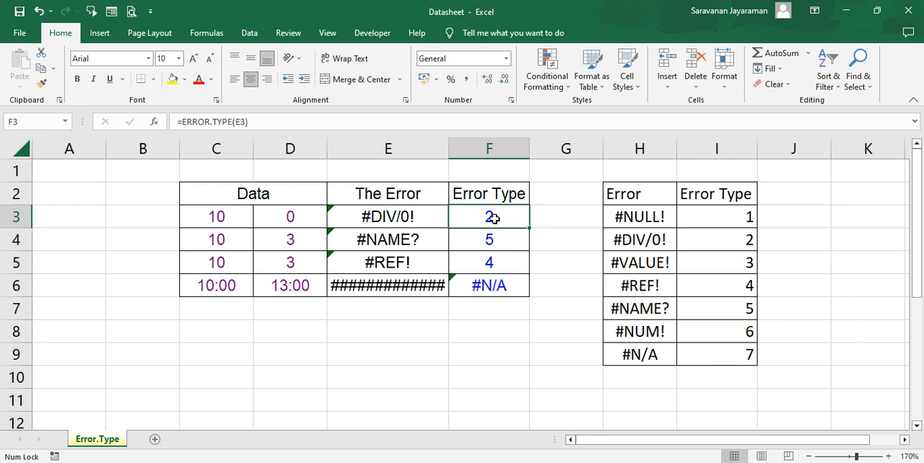
{"action": "key", "text": "F2"}
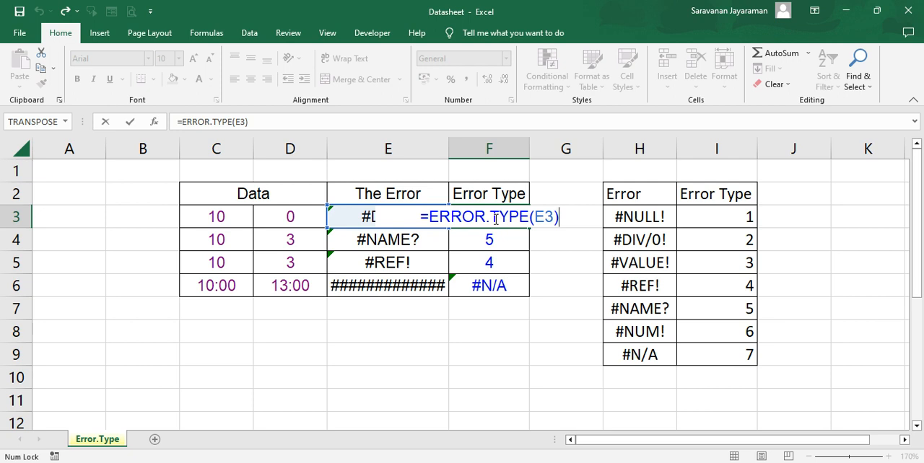
{"action": "key", "text": "Return"}
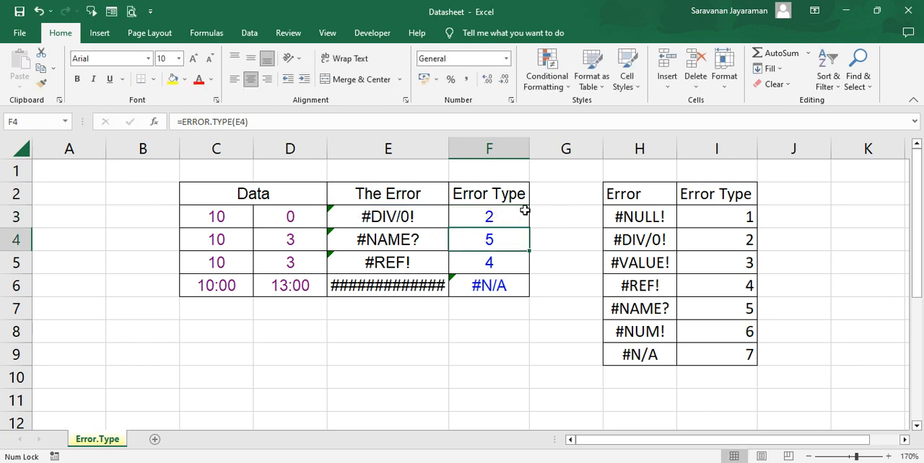